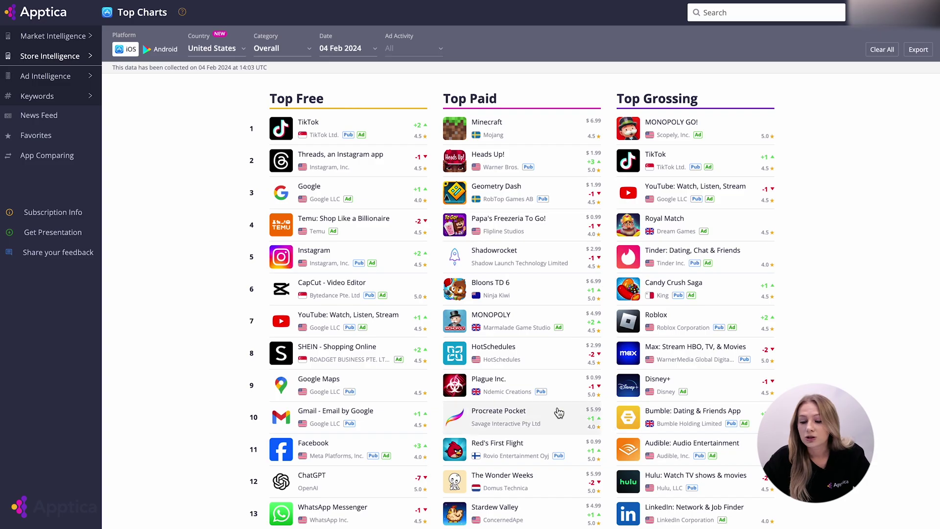
Expand Store Intelligence and scroll through the Top Charts
{"action": "left_click", "coordinate": [73, 56]}
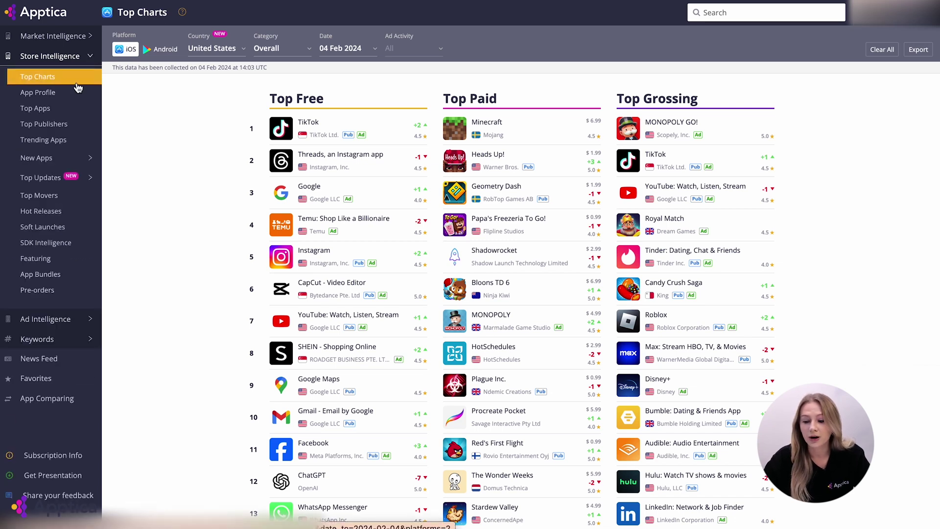
{"action": "scroll", "coordinate": [151, 112], "scroll_direction": "down", "scroll_amount": 4}
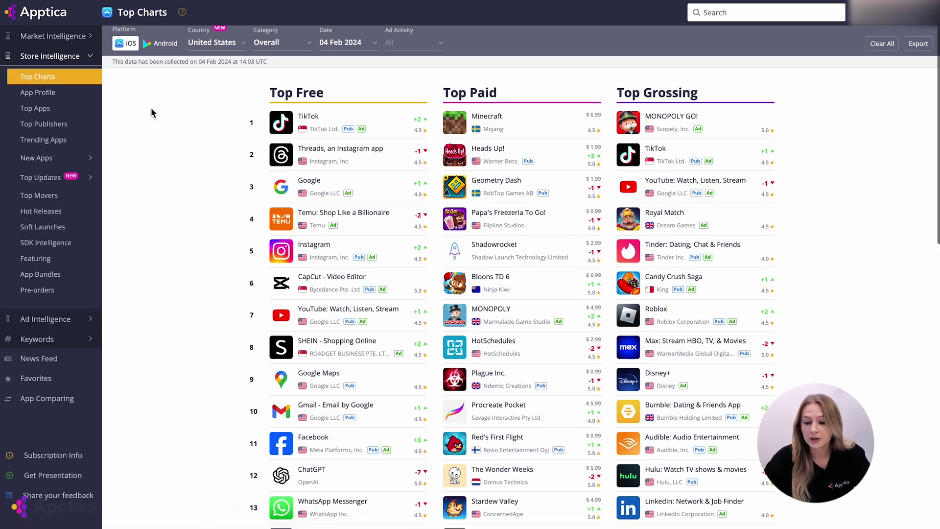
{"action": "scroll", "coordinate": [151, 109], "scroll_direction": "down", "scroll_amount": 6}
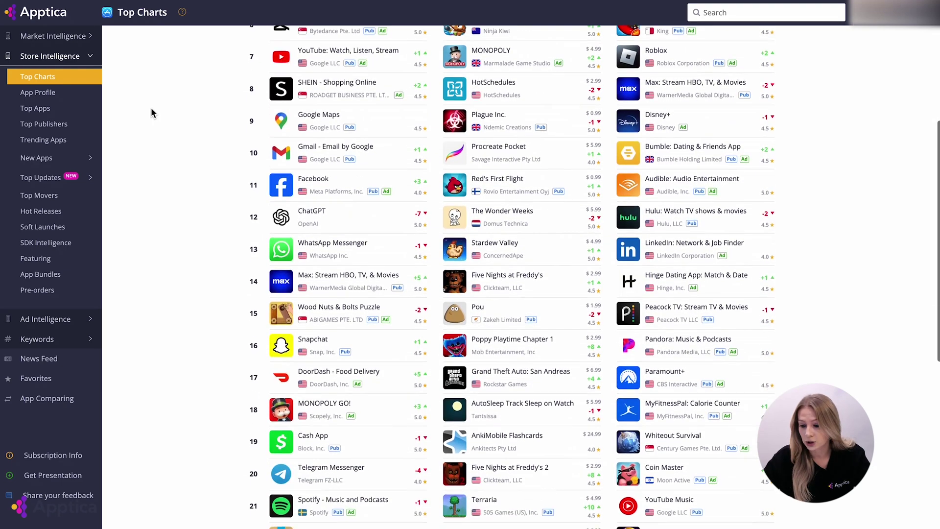
{"action": "scroll", "coordinate": [151, 112], "scroll_direction": "down", "scroll_amount": 3}
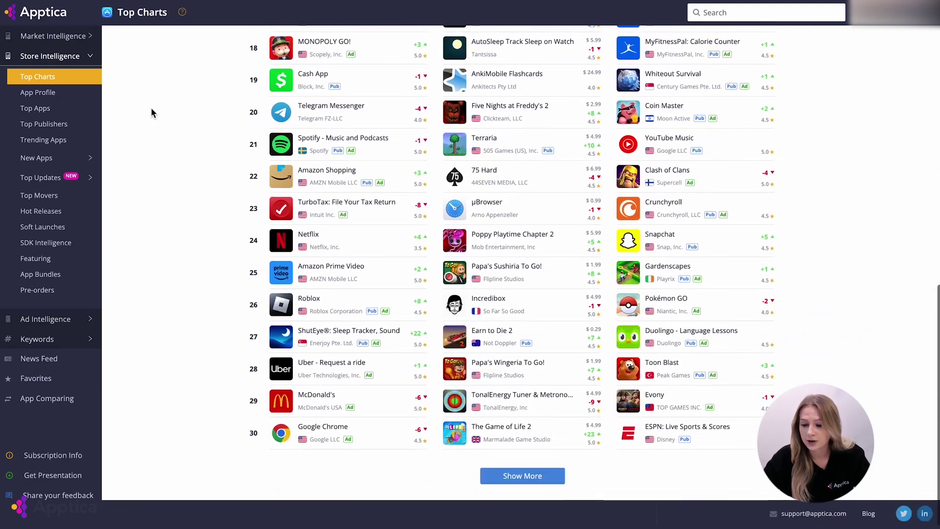
{"action": "scroll", "coordinate": [150, 112], "scroll_direction": "up", "scroll_amount": 12}
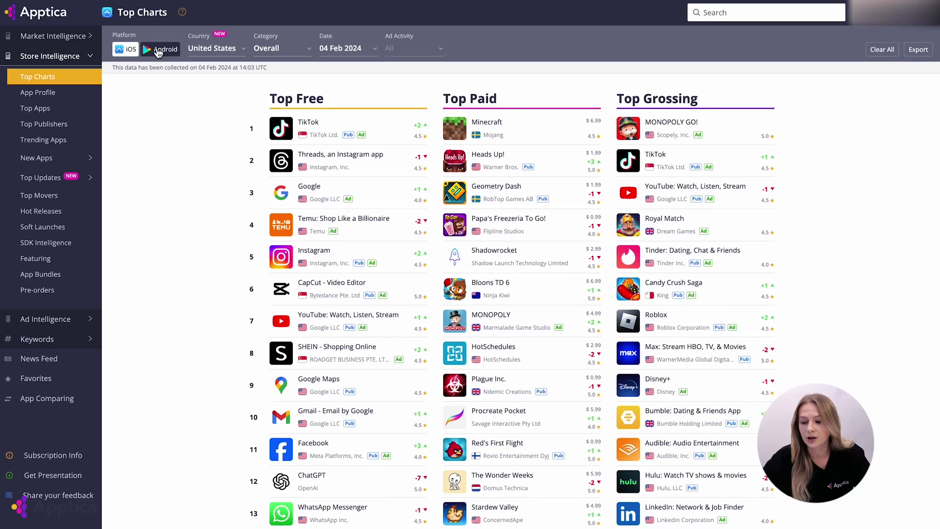
Switch the Top Charts platform to Android and scroll through the New Free and New Paid lists
{"action": "left_click", "coordinate": [158, 50]}
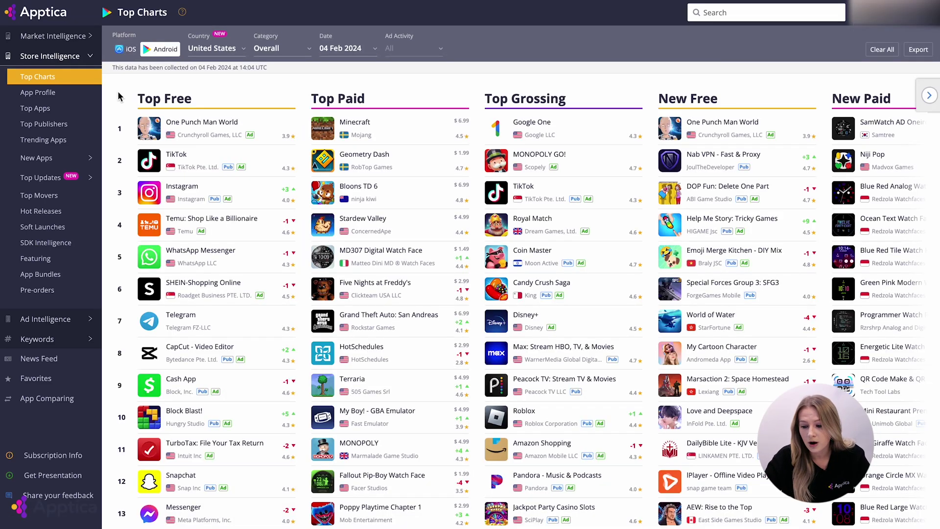
{"action": "scroll", "coordinate": [119, 97], "scroll_direction": "down", "scroll_amount": 2}
{"action": "scroll", "coordinate": [119, 96], "scroll_direction": "down", "scroll_amount": 6}
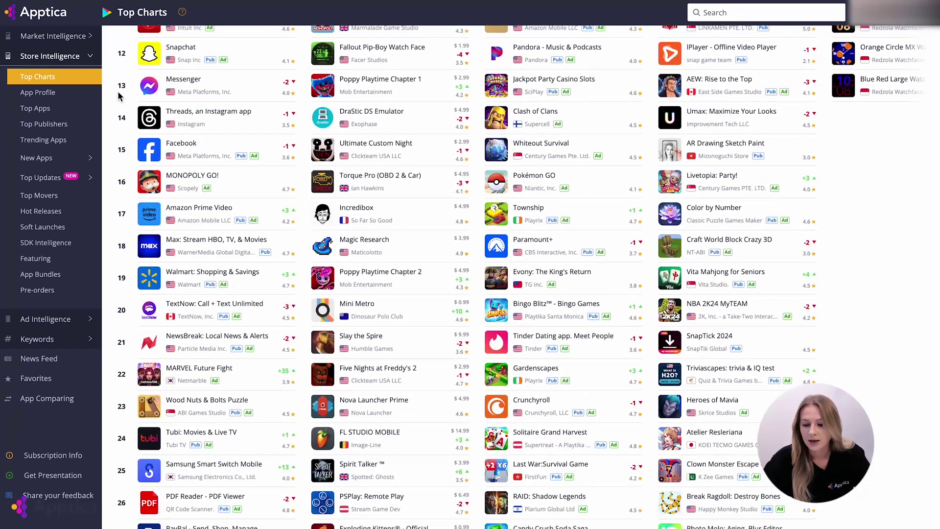
Open the second suggested app's profile on its Downloads & Revenue chart, checking the country and period options
{"action": "left_click", "coordinate": [76, 97]}
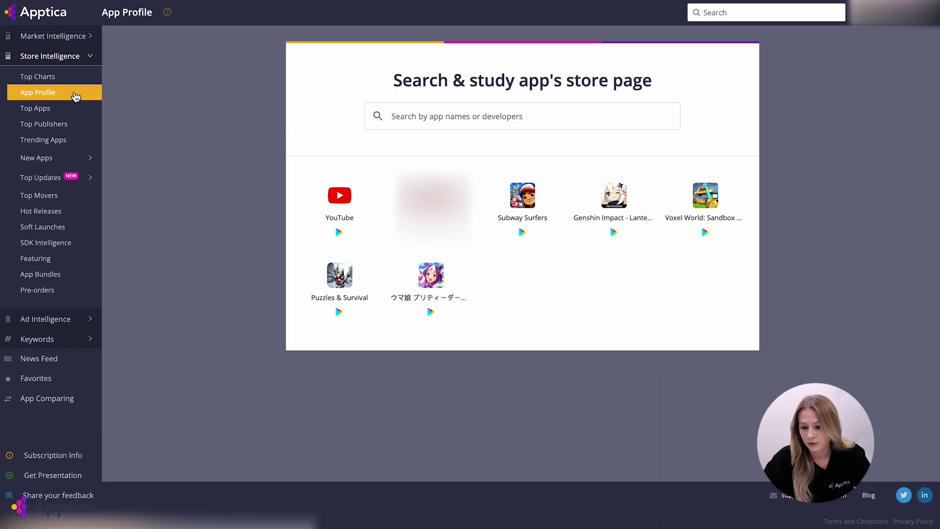
{"action": "left_click", "coordinate": [425, 210]}
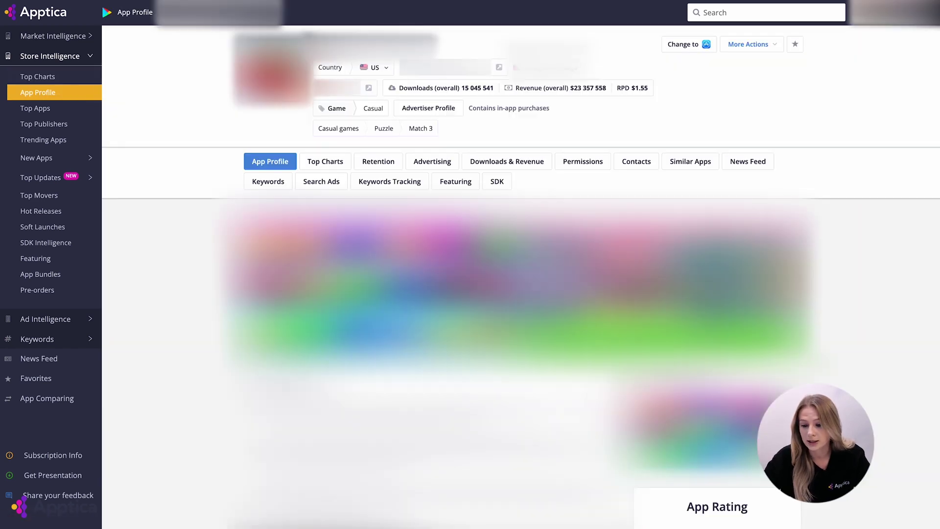
{"action": "left_click", "coordinate": [533, 166]}
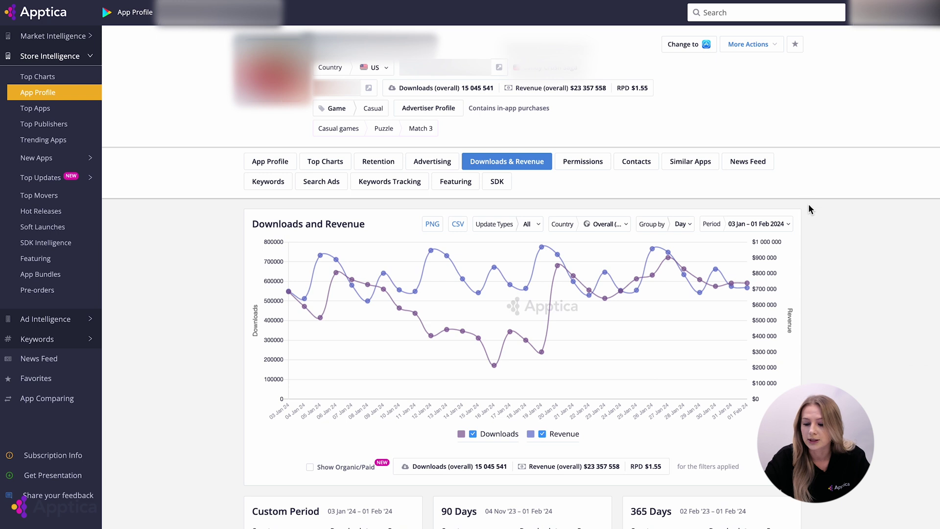
{"action": "left_click", "coordinate": [615, 225]}
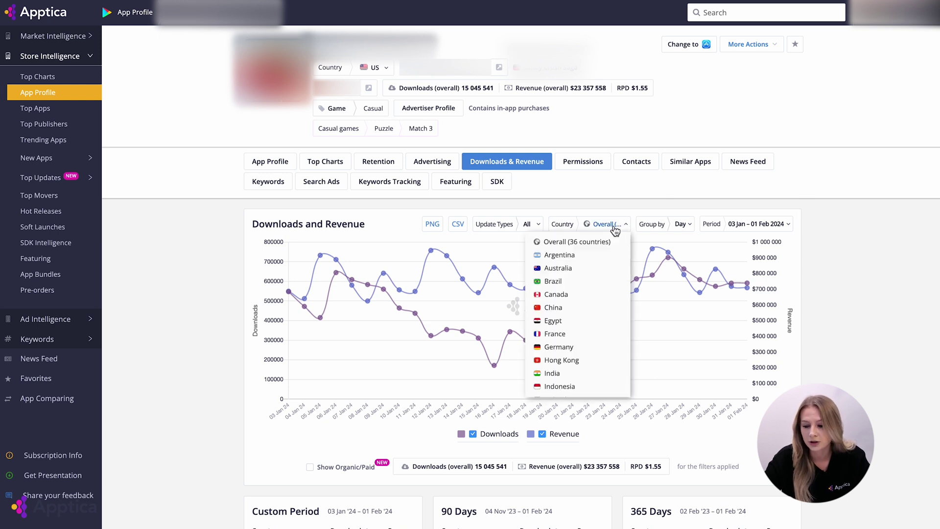
{"action": "left_click", "coordinate": [749, 225]}
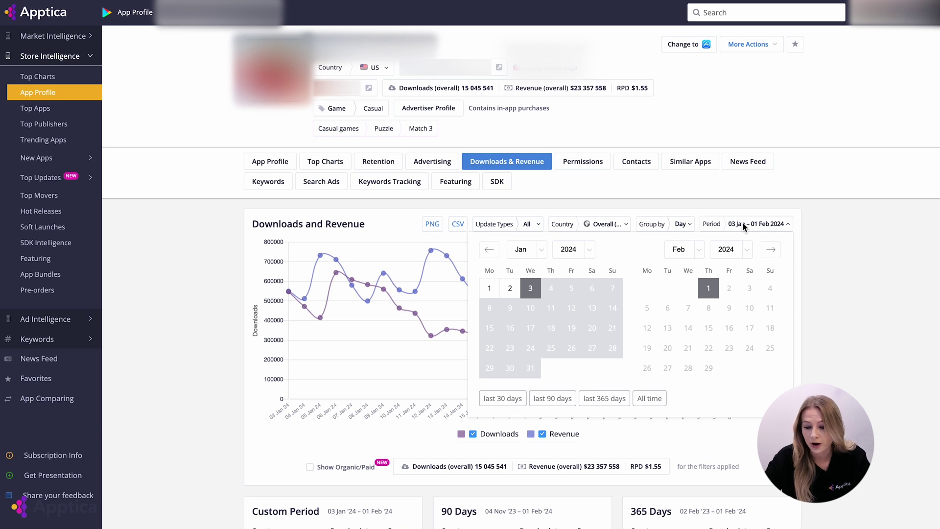
Browse the app's Advertising, SDK and Top Charts tabs, ending on its 21 Similar Apps
{"action": "left_click", "coordinate": [440, 164]}
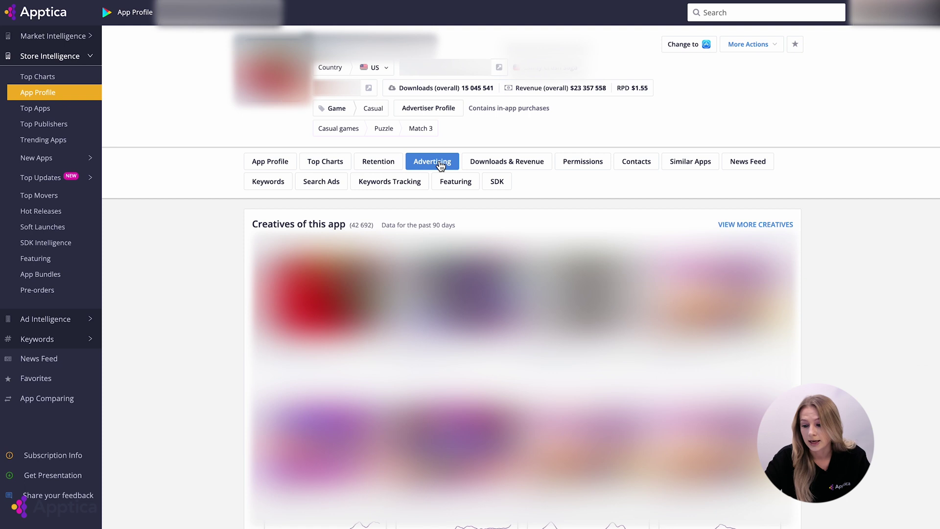
{"action": "left_click", "coordinate": [497, 181]}
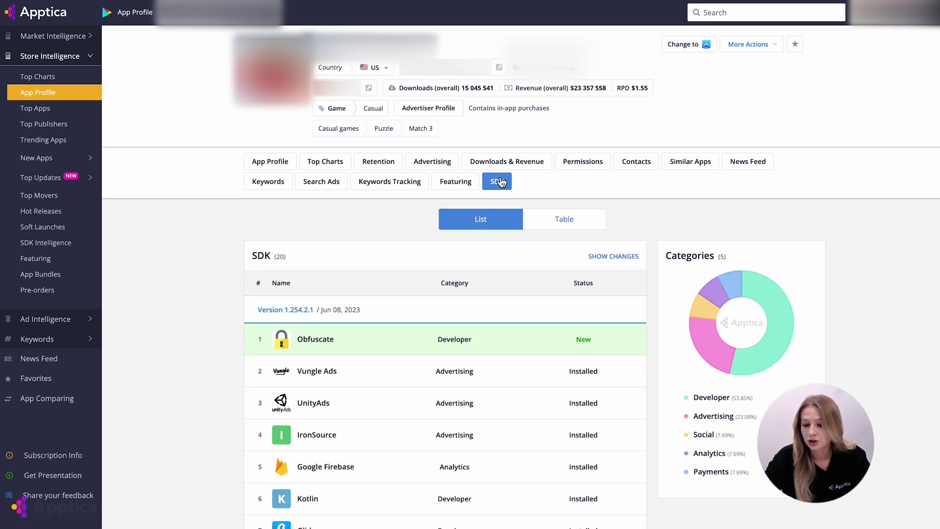
{"action": "left_click", "coordinate": [315, 160]}
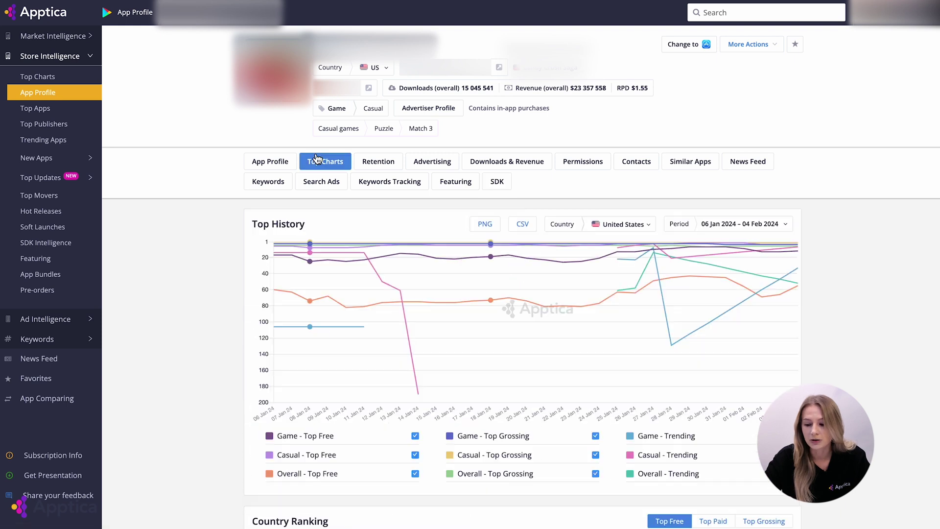
{"action": "left_click", "coordinate": [682, 164]}
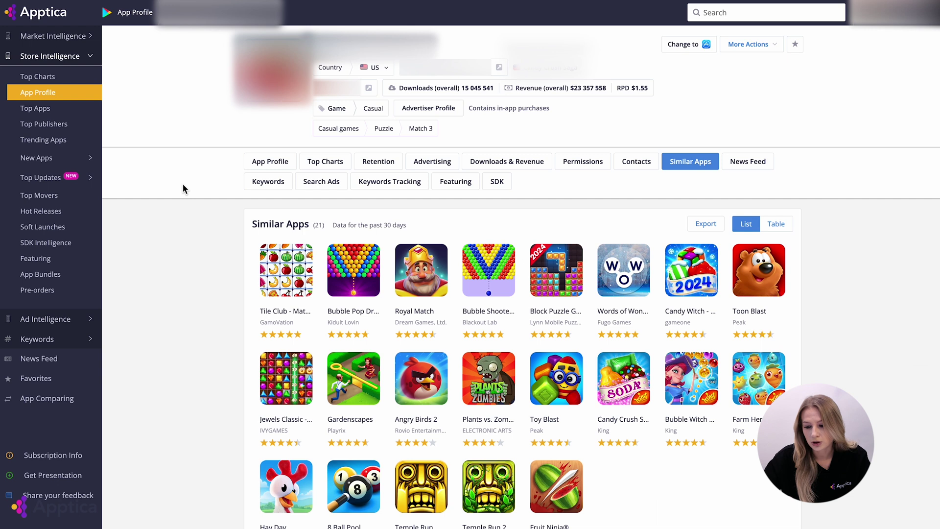
Open Top Apps for Android over the last 30 days and inspect the Country, Category and Period filters
{"action": "left_click", "coordinate": [52, 110]}
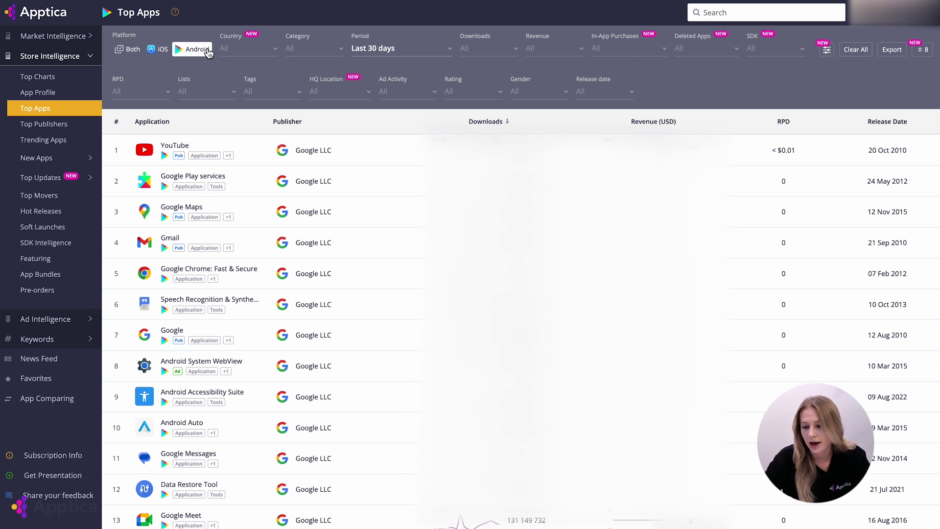
{"action": "left_click", "coordinate": [239, 51]}
{"action": "left_click", "coordinate": [268, 38]}
{"action": "left_click", "coordinate": [327, 14]}
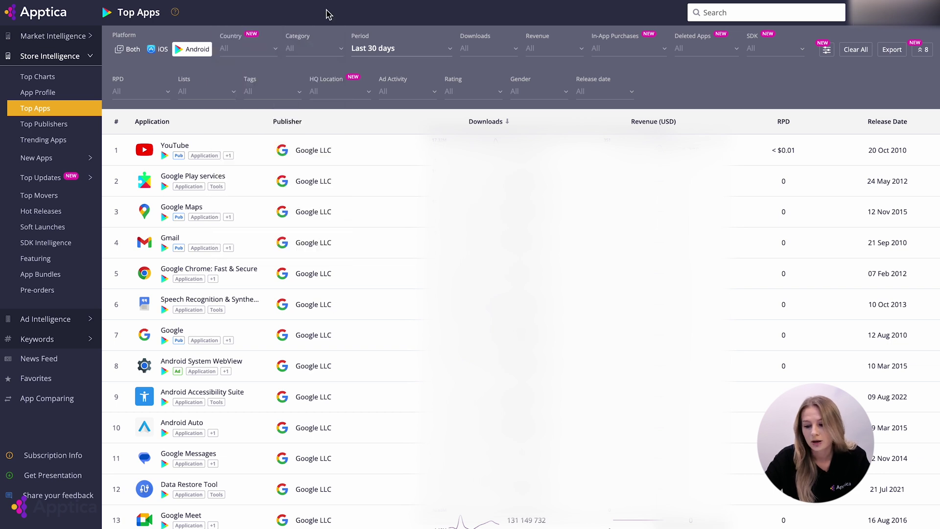
{"action": "left_click", "coordinate": [308, 49]}
{"action": "left_click", "coordinate": [323, 22]}
{"action": "left_click", "coordinate": [368, 52]}
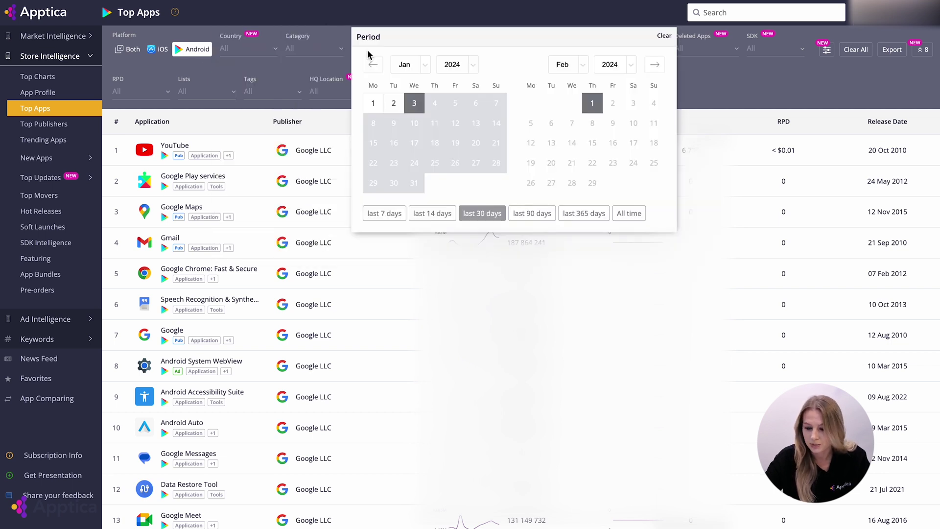
{"action": "left_click", "coordinate": [370, 22]}
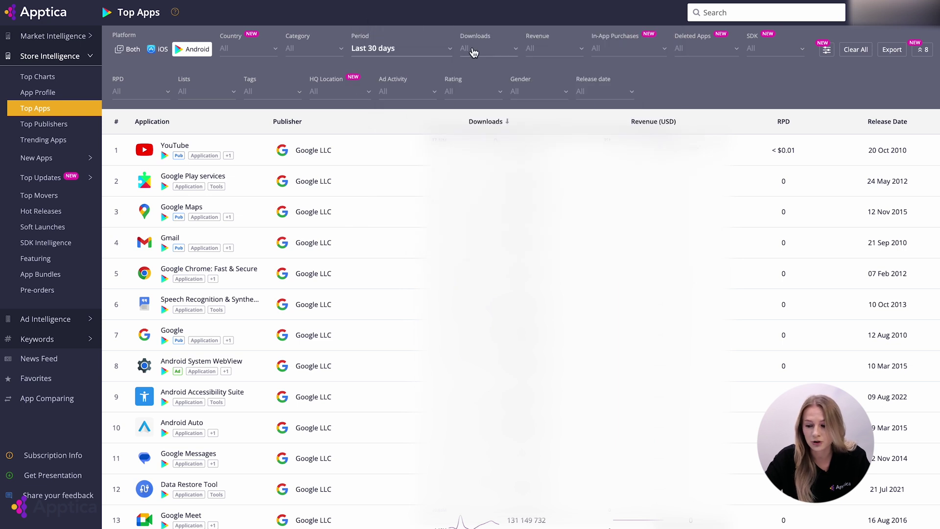
Inspect the Downloads, Revenue, In-App Purchases, Deleted Apps and SDK filters without changing them
{"action": "left_click", "coordinate": [469, 49]}
{"action": "left_click", "coordinate": [473, 16]}
{"action": "left_click", "coordinate": [533, 49]}
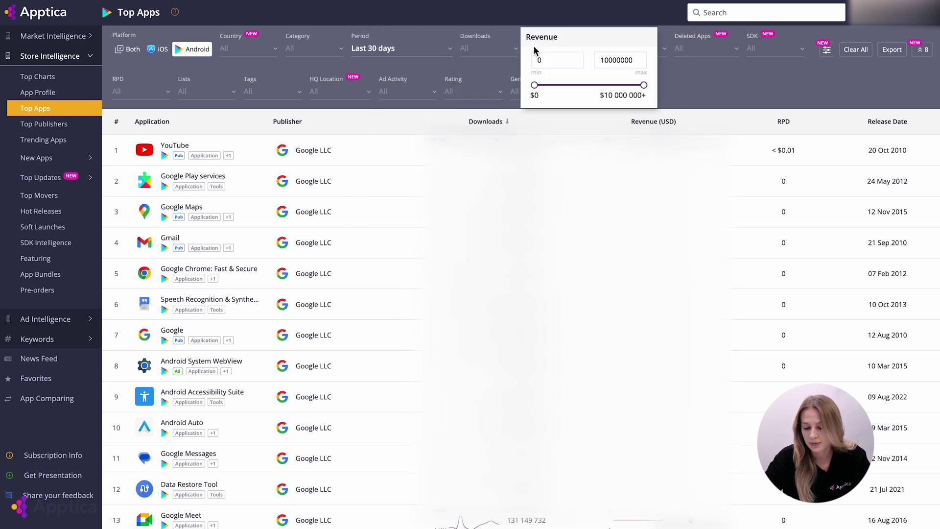
{"action": "left_click", "coordinate": [531, 18]}
{"action": "left_click", "coordinate": [620, 54]}
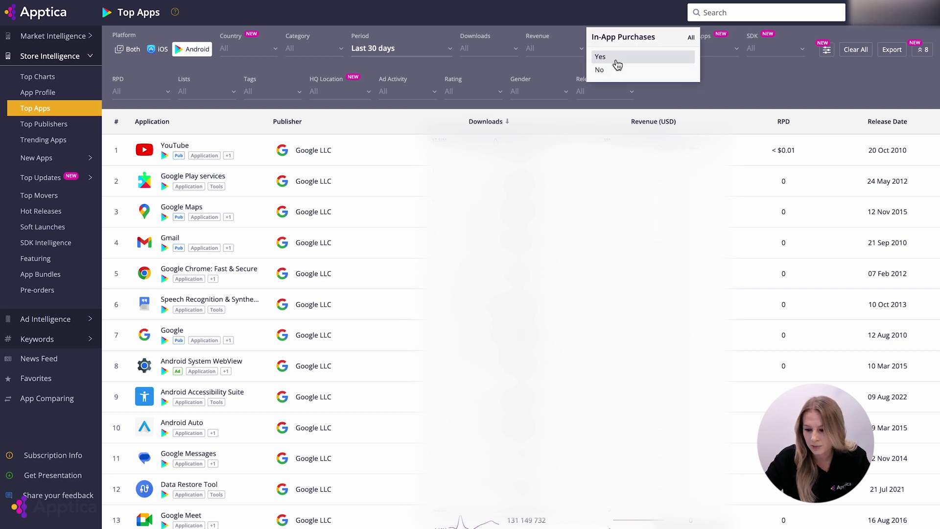
{"action": "left_click", "coordinate": [718, 69]}
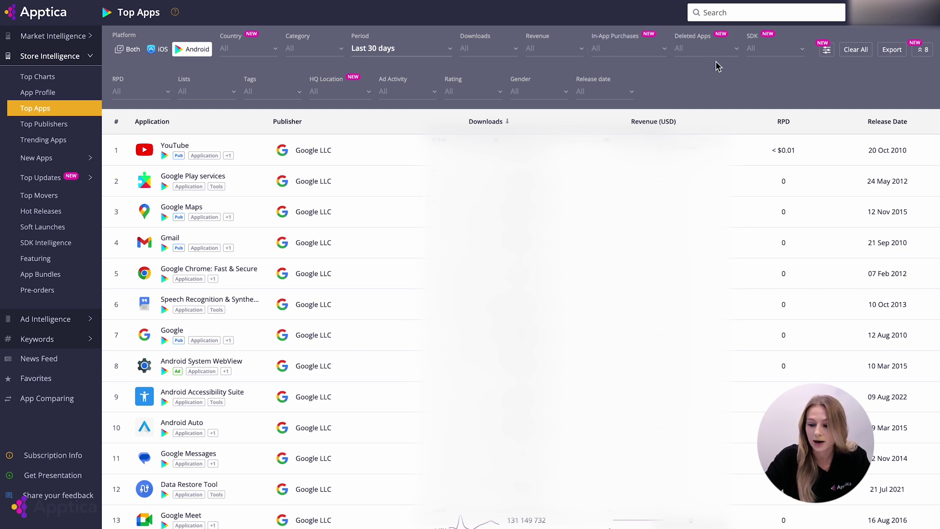
{"action": "left_click", "coordinate": [713, 56]}
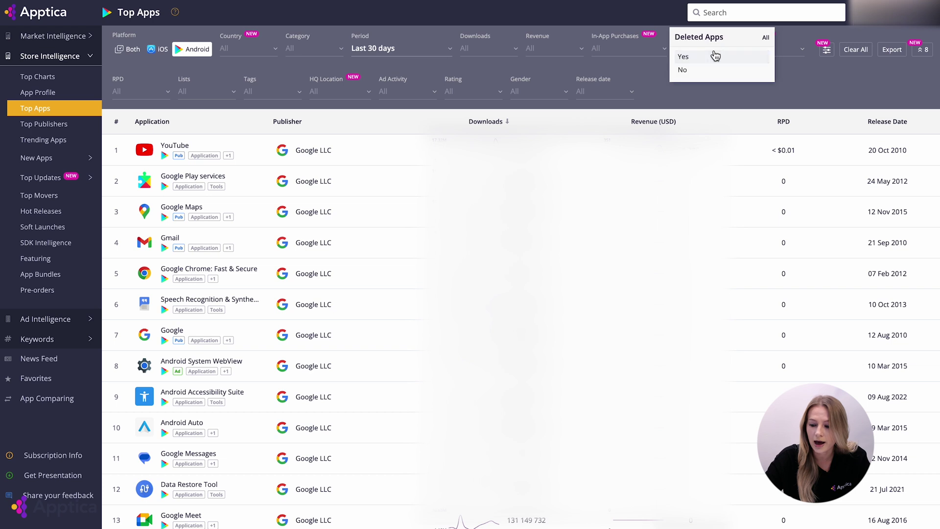
{"action": "left_click", "coordinate": [713, 96]}
{"action": "left_click", "coordinate": [757, 58]}
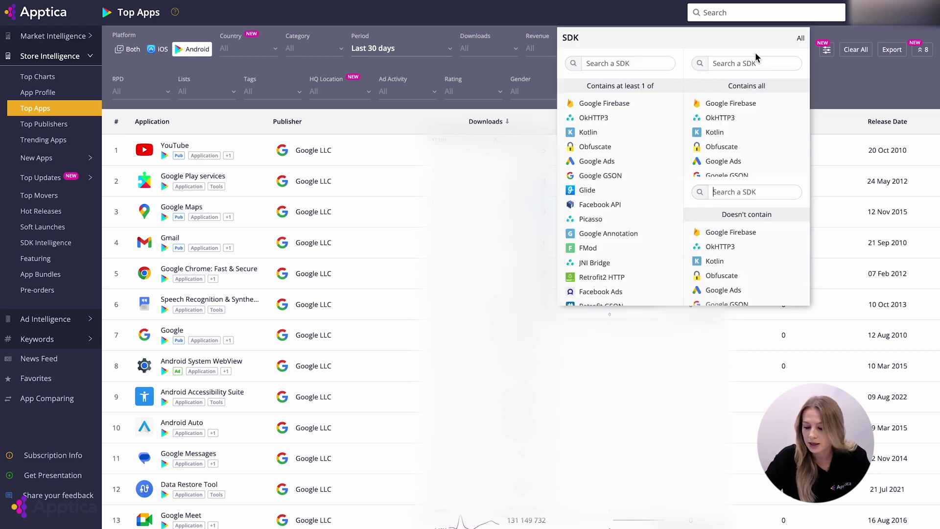
{"action": "left_click", "coordinate": [832, 81]}
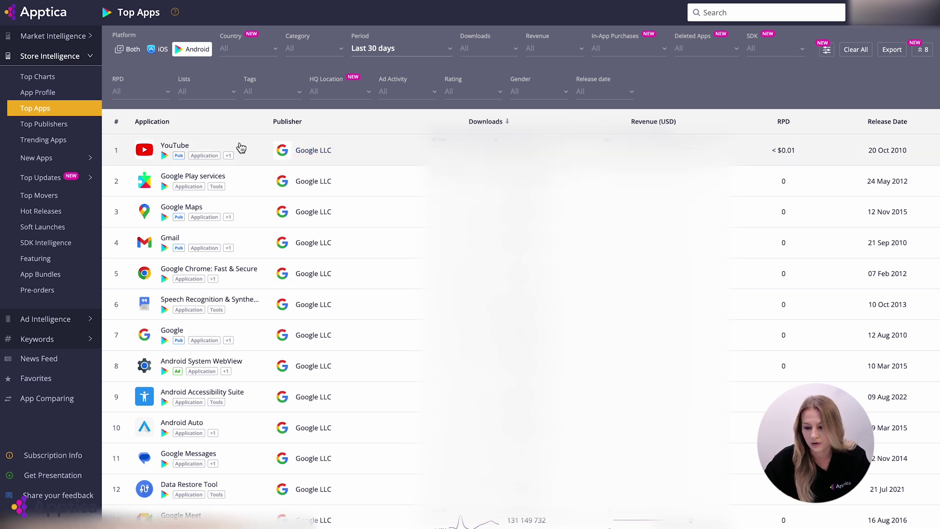
Peek at YouTube's profile, filter Top Apps to the 'top 30 Q3' list, then open News Feed
{"action": "left_click", "coordinate": [240, 147]}
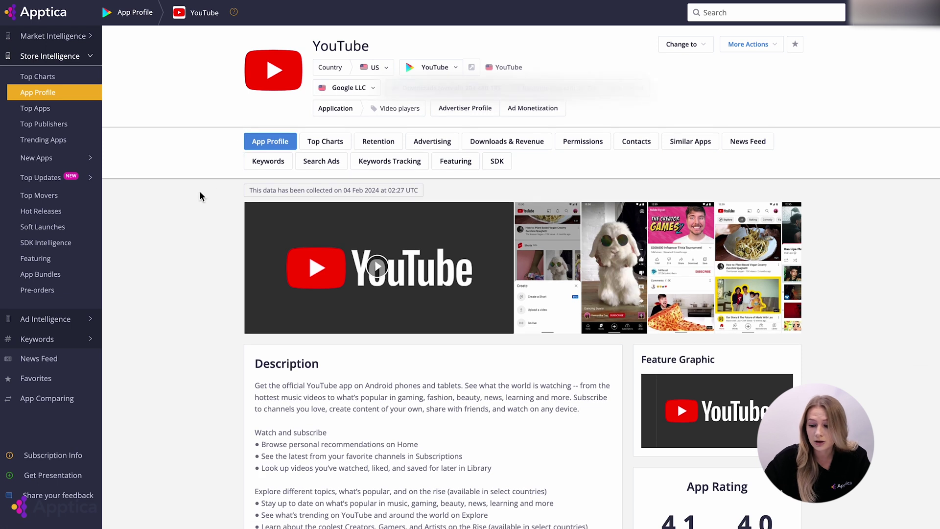
{"action": "key", "text": "alt+Left"}
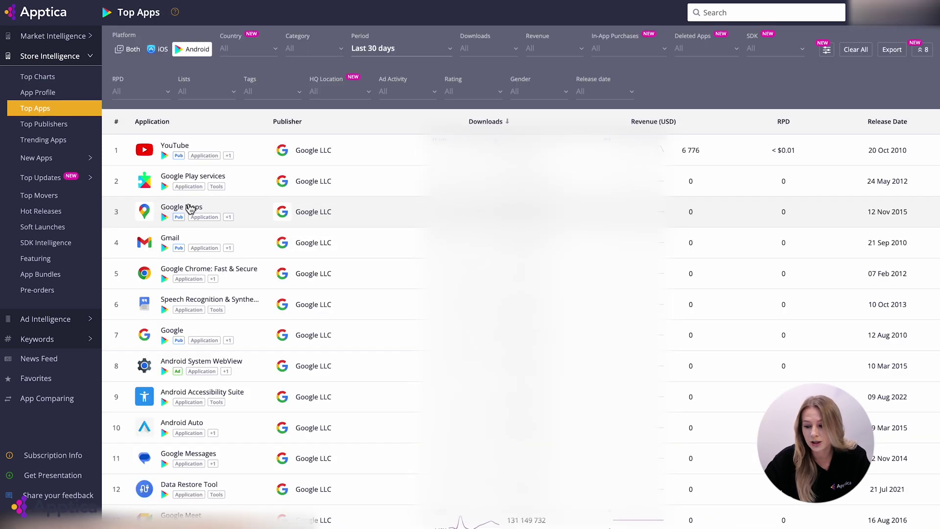
{"action": "left_click", "coordinate": [200, 92]}
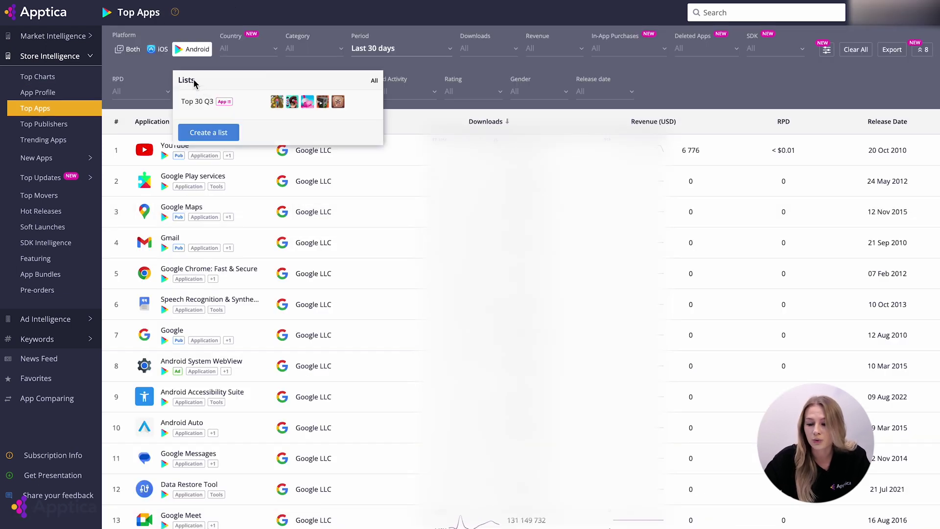
{"action": "left_click", "coordinate": [186, 104]}
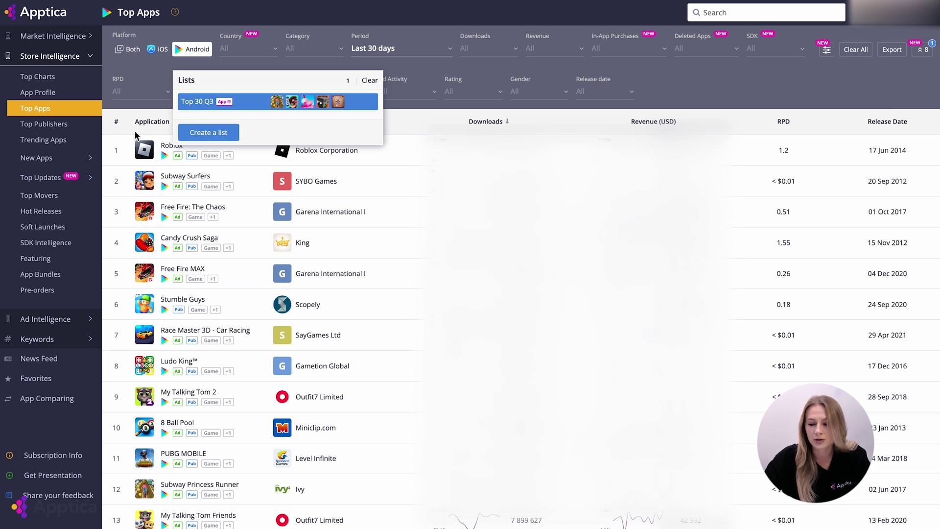
{"action": "left_click", "coordinate": [51, 360]}
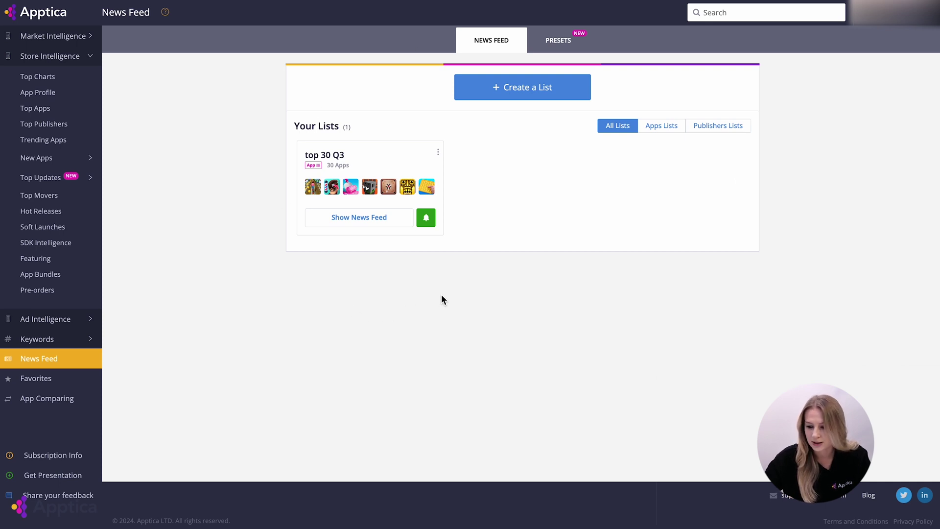
{"action": "left_click", "coordinate": [426, 218]}
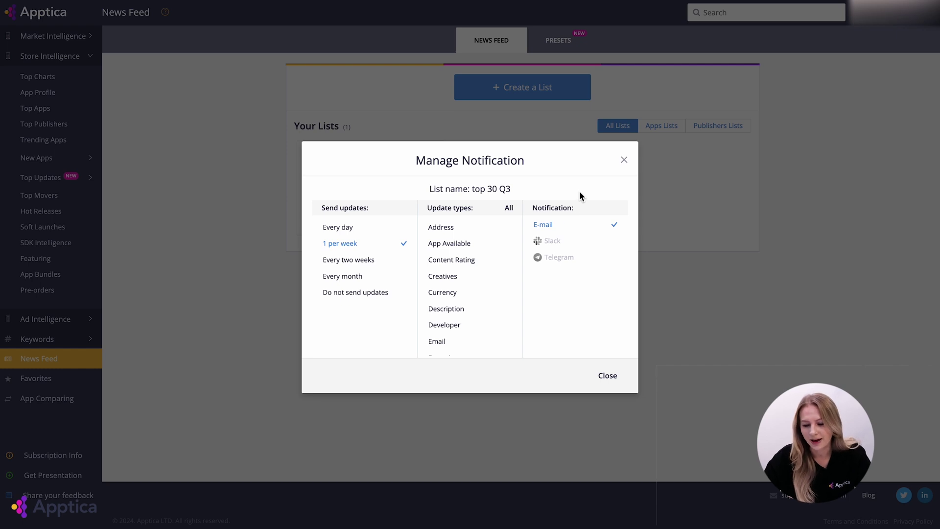
{"action": "left_click", "coordinate": [624, 160]}
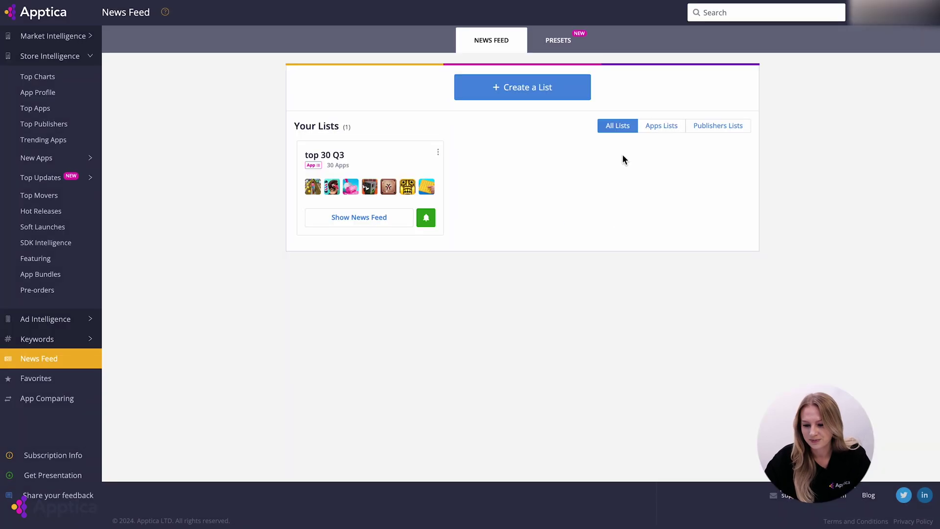
{"action": "left_click", "coordinate": [66, 124]}
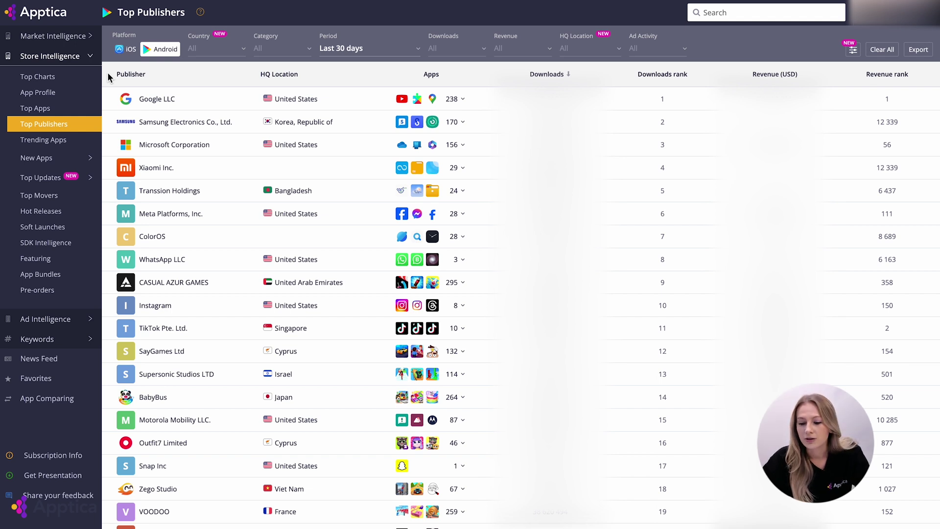
Open Trending Apps, led by MARVEL Future Fight, and expand the New Apps sub-sections
{"action": "left_click", "coordinate": [96, 140]}
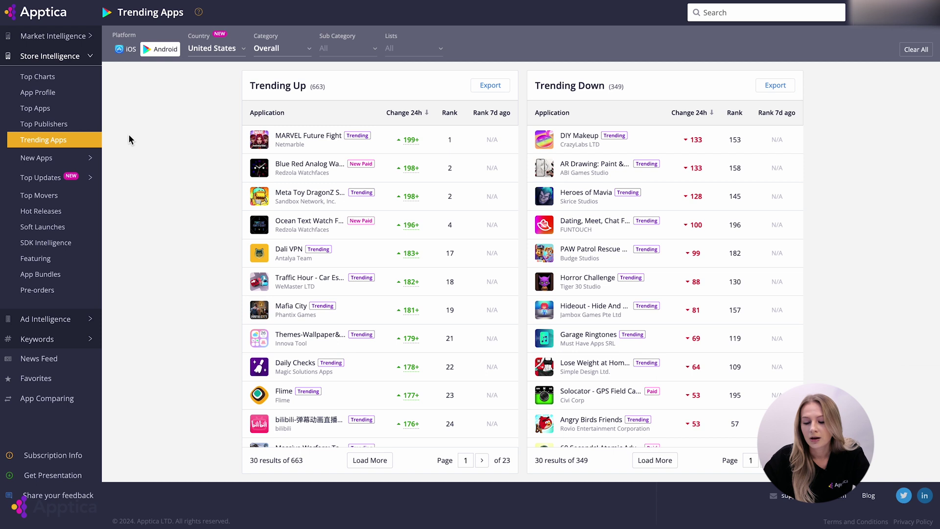
{"action": "left_click", "coordinate": [76, 158]}
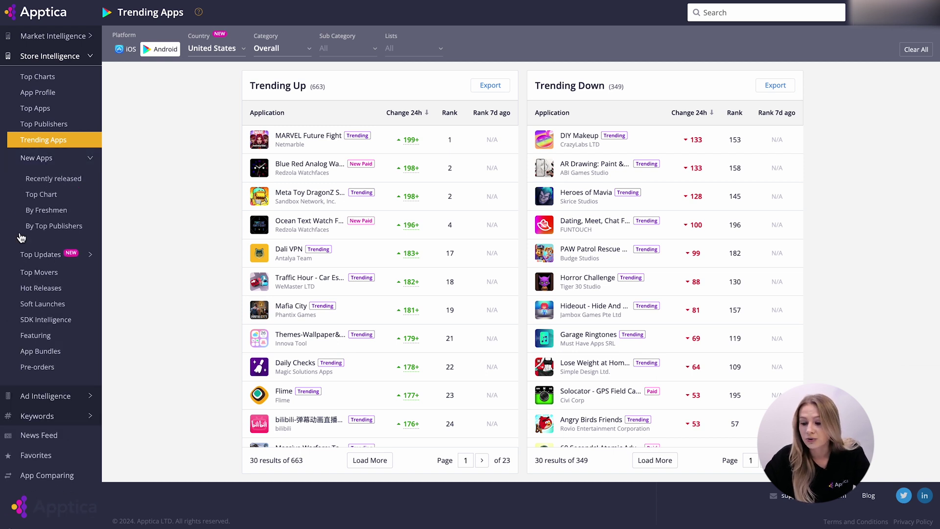
Step through the Recently released, Top Chart, By Freshmen and By Top Publishers new-app lists
{"action": "left_click", "coordinate": [92, 183]}
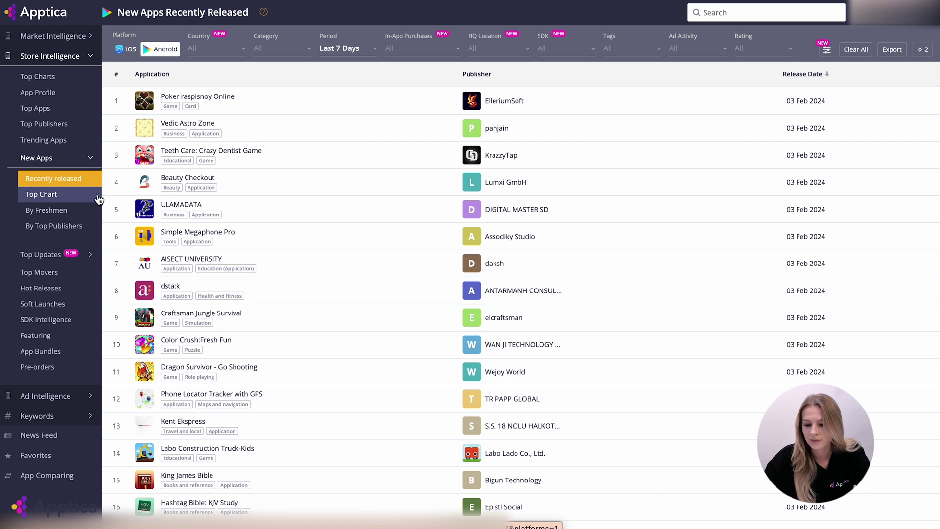
{"action": "left_click", "coordinate": [99, 199]}
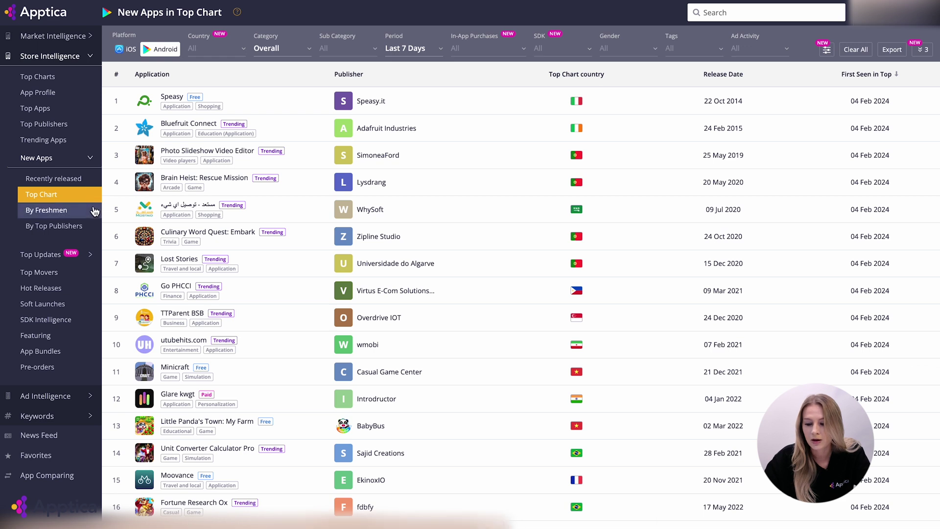
{"action": "left_click", "coordinate": [94, 211]}
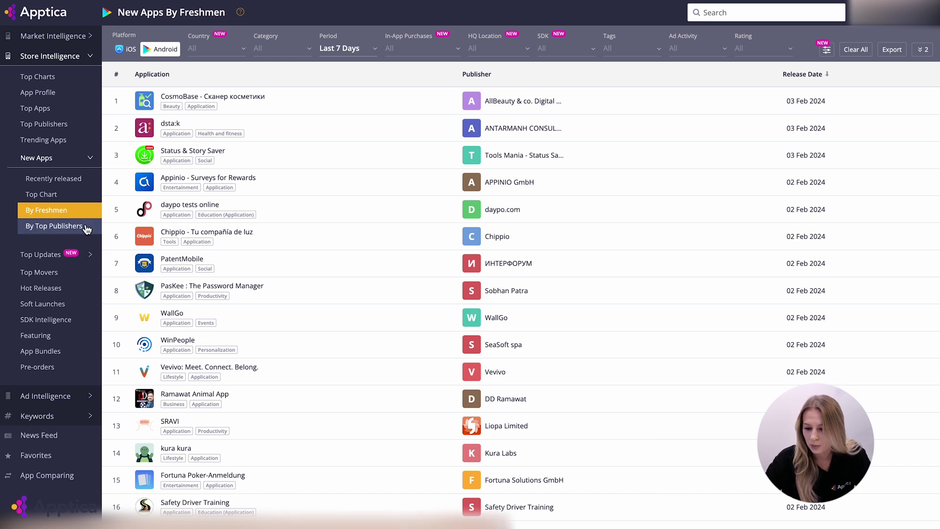
{"action": "left_click", "coordinate": [86, 229]}
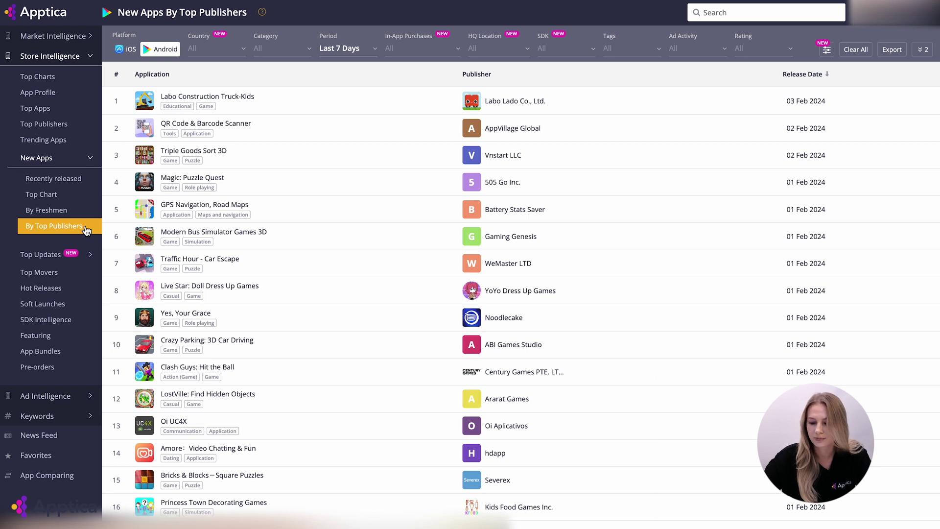
Open Top Updates for Android over the last 90 days and check its Metrics and Update Types dropdowns
{"action": "left_click", "coordinate": [79, 255]}
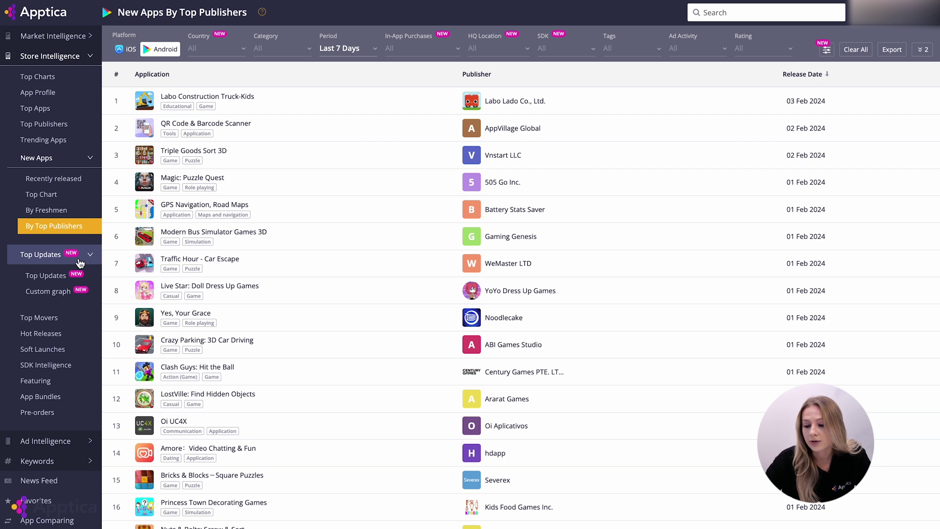
{"action": "left_click", "coordinate": [77, 276]}
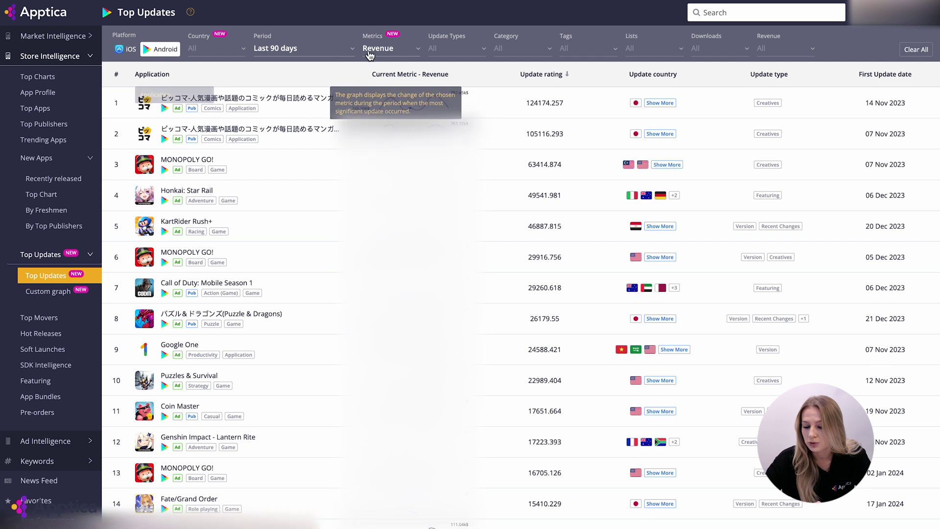
{"action": "left_click", "coordinate": [376, 50]}
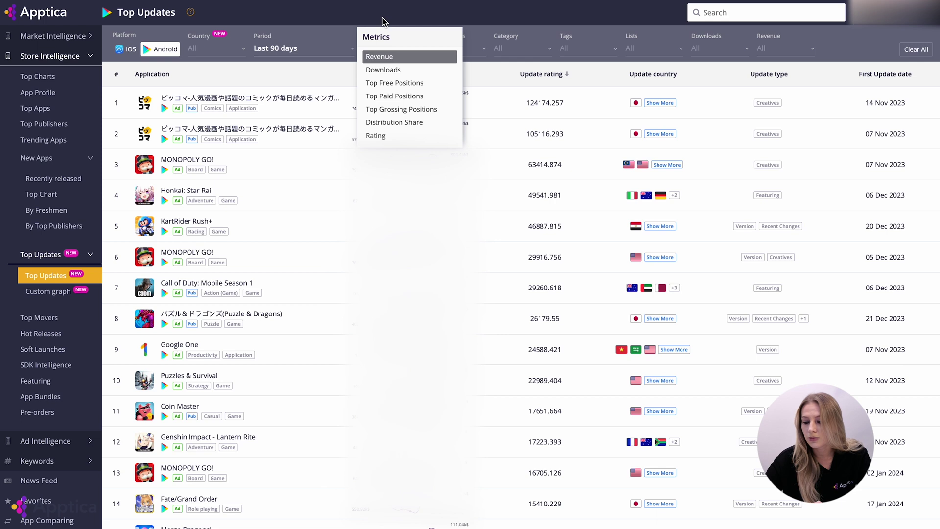
{"action": "left_click", "coordinate": [443, 51]}
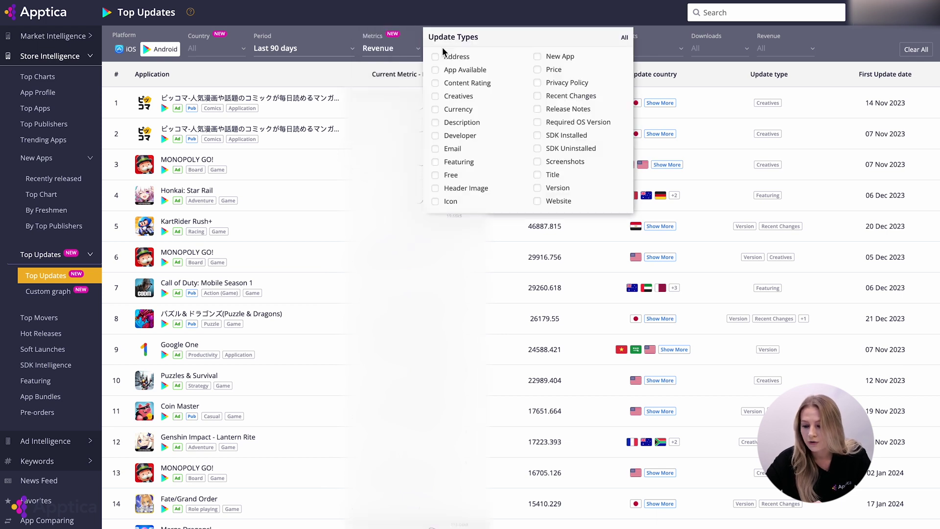
{"action": "left_click", "coordinate": [455, 21]}
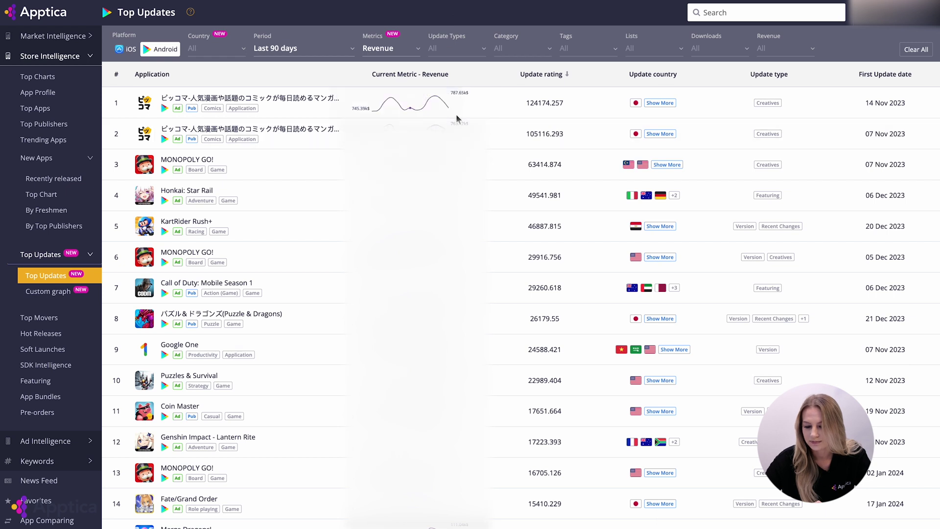
{"action": "mouse_move", "coordinate": [404, 98]}
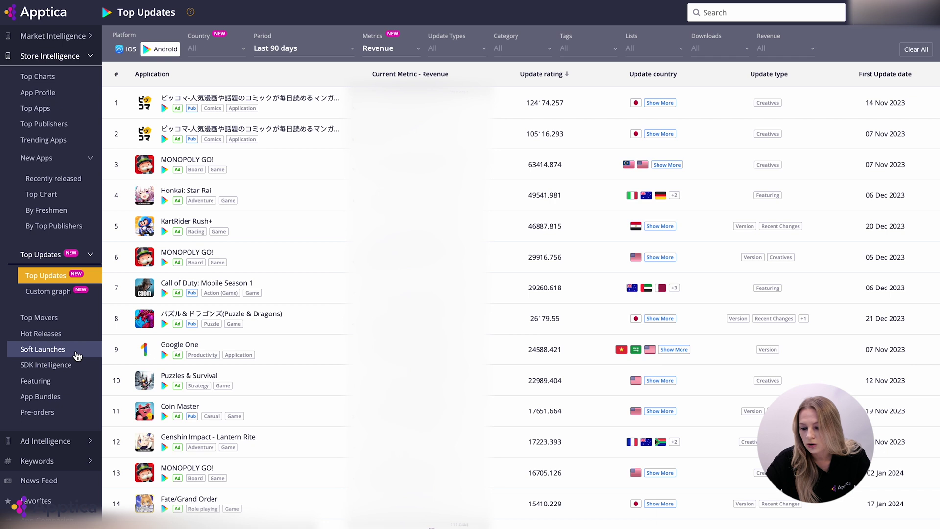
View Soft Launches by country, then the SDK Intelligence ranking led by Google Firebase
{"action": "left_click", "coordinate": [77, 356]}
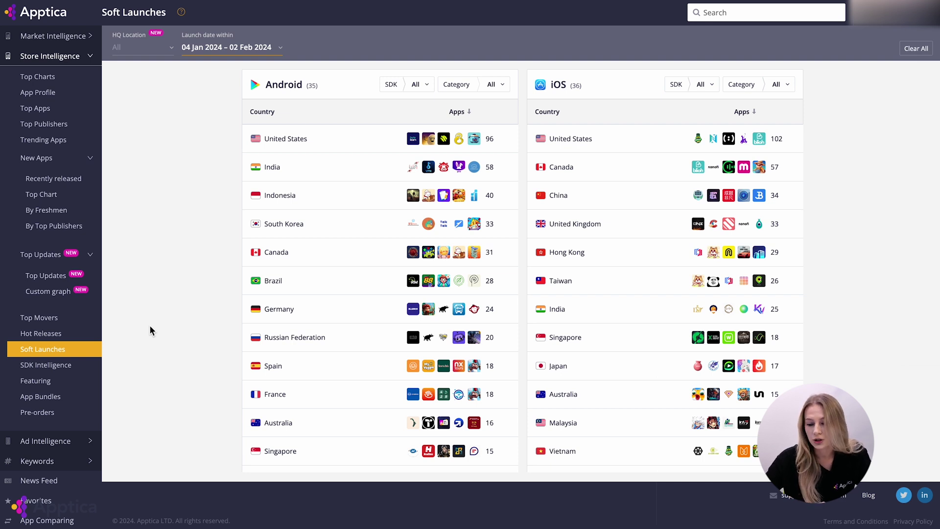
{"action": "left_click", "coordinate": [78, 371]}
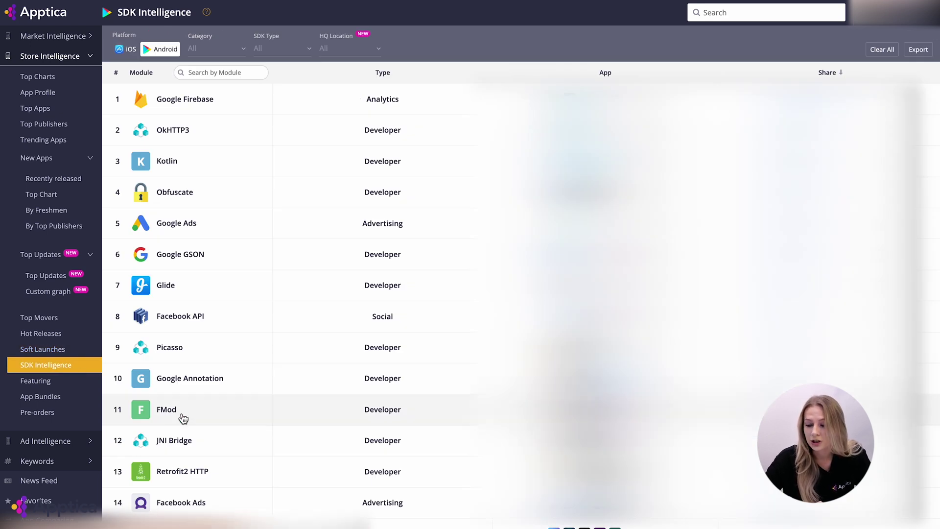
Open the FMod SDK page and list its 187 852 installing apps, newest first
{"action": "left_click", "coordinate": [166, 409]}
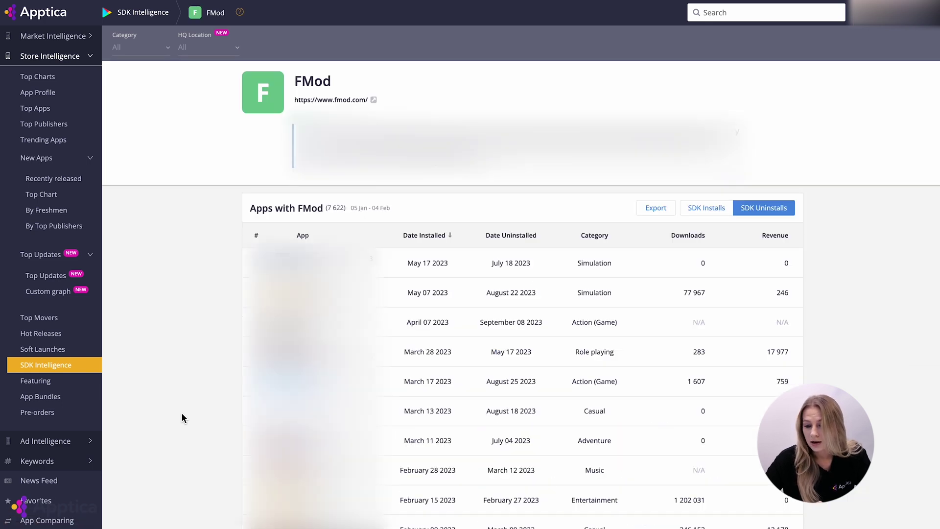
{"action": "scroll", "coordinate": [182, 415], "scroll_direction": "down", "scroll_amount": 3}
{"action": "scroll", "coordinate": [182, 417], "scroll_direction": "up", "scroll_amount": 3}
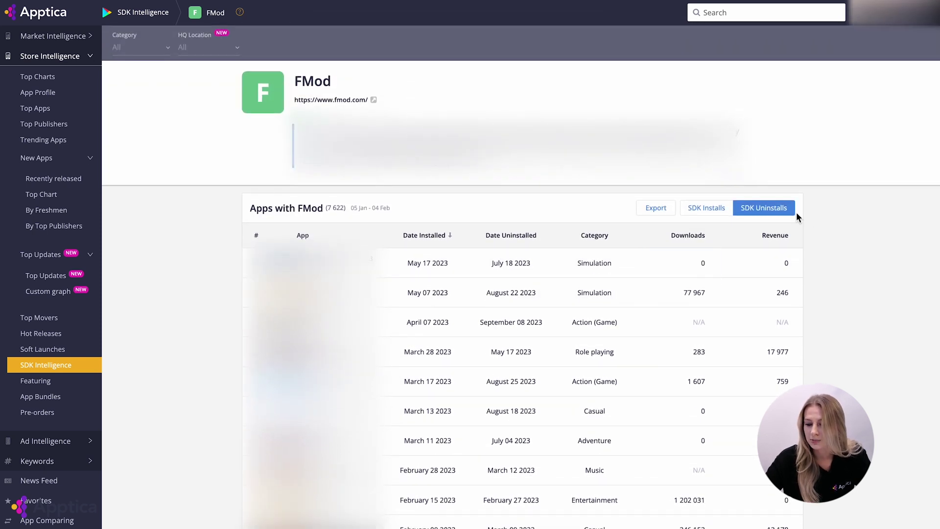
{"action": "left_click", "coordinate": [707, 213]}
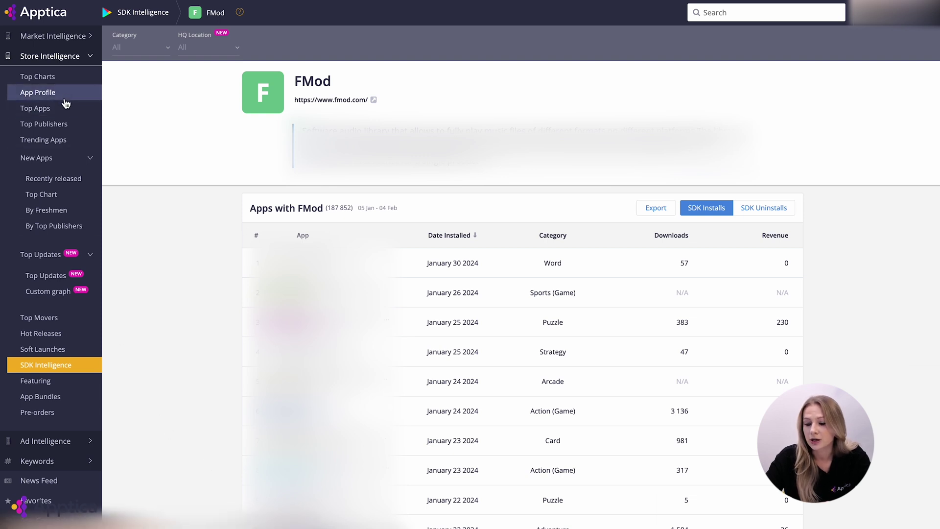
Go back to the Top Apps ranking filtered to Top 30 Q3 and expand Market Intelligence
{"action": "left_click", "coordinate": [65, 109]}
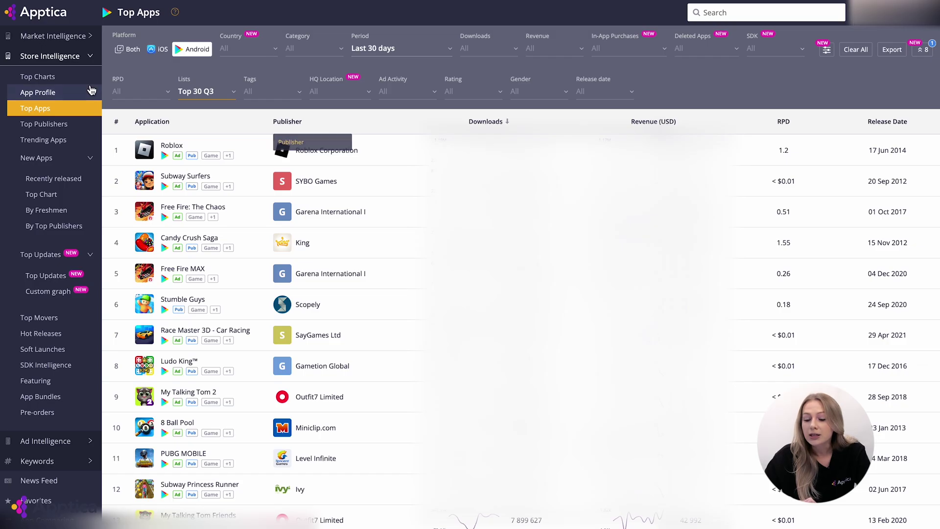
{"action": "left_click", "coordinate": [78, 37]}
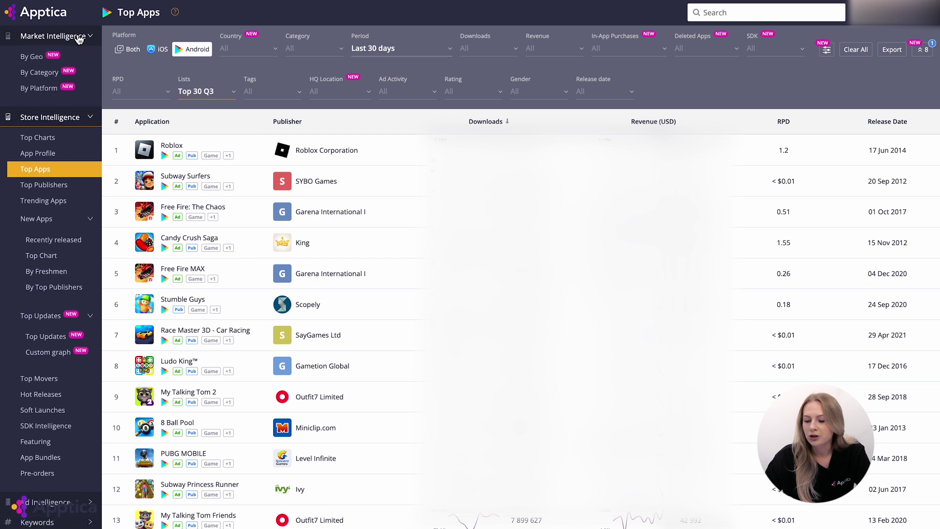
Browse the By Geo, By Category and By Platform charts, saving Downloads by Platform as a PNG
{"action": "left_click", "coordinate": [89, 60]}
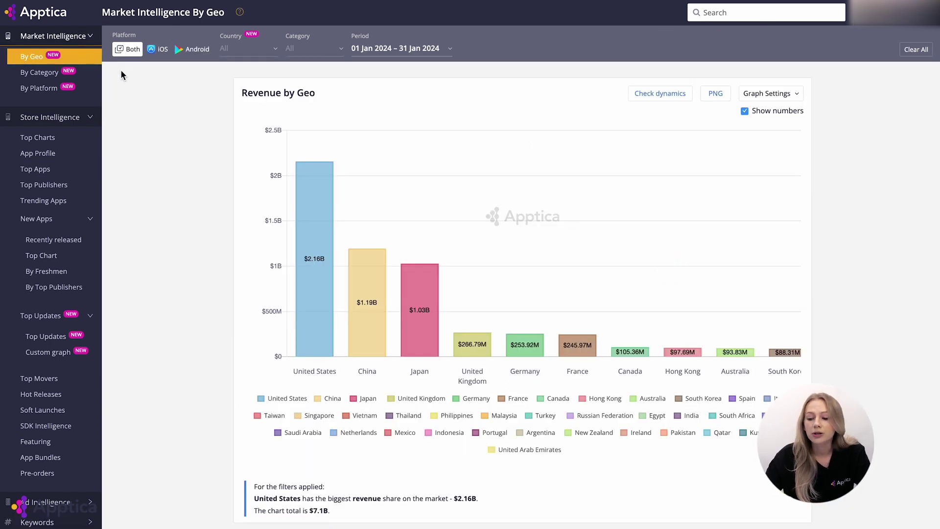
{"action": "left_click", "coordinate": [79, 73]}
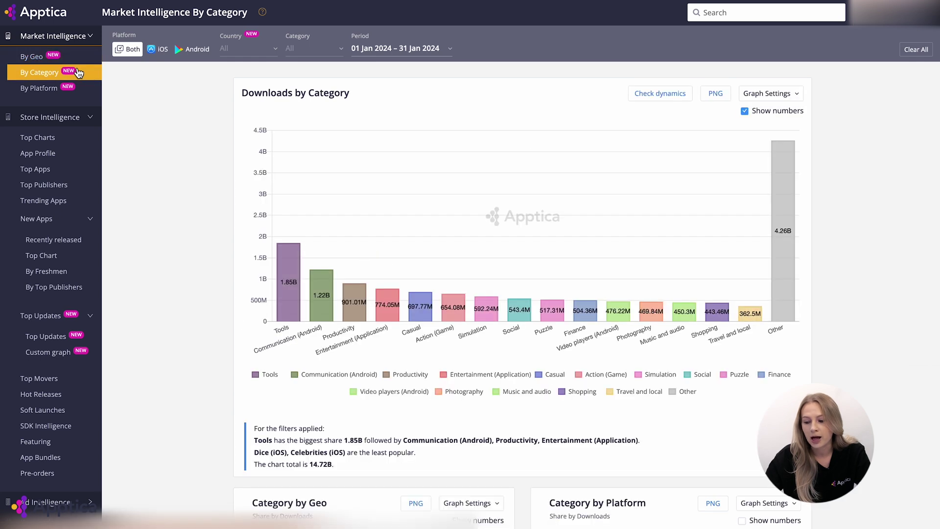
{"action": "left_click", "coordinate": [79, 92]}
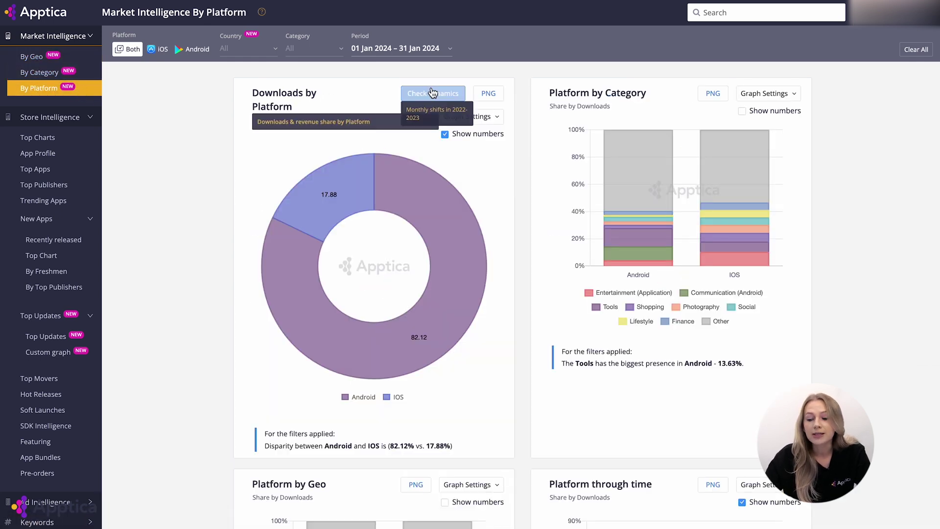
{"action": "left_click", "coordinate": [487, 94]}
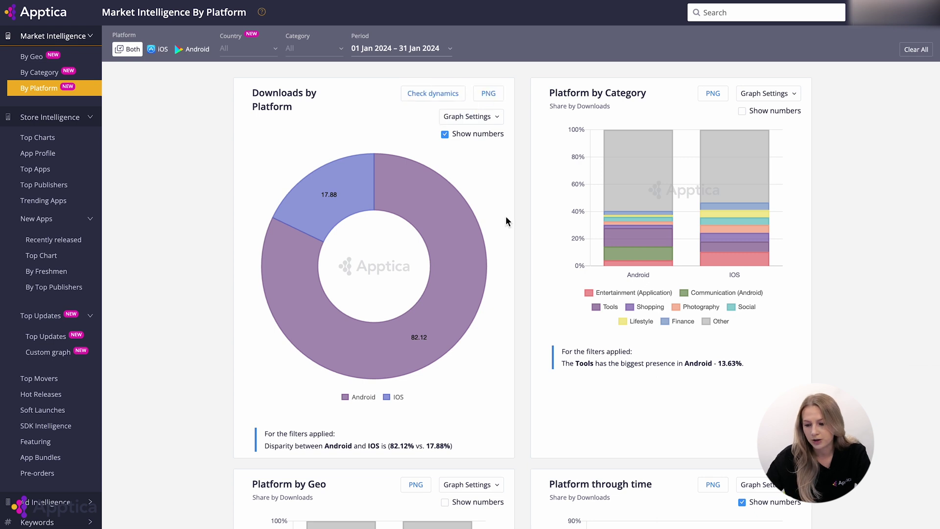
{"action": "scroll", "coordinate": [505, 221], "scroll_direction": "down", "scroll_amount": 1}
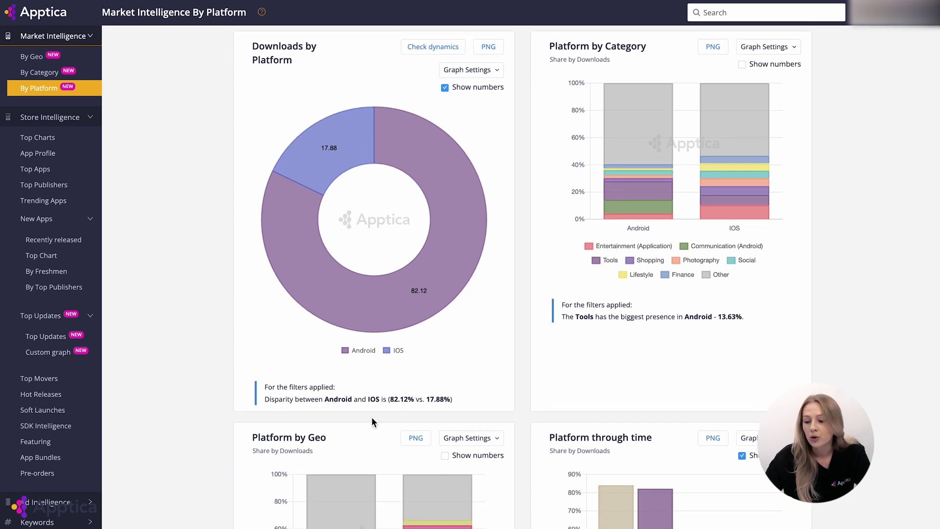